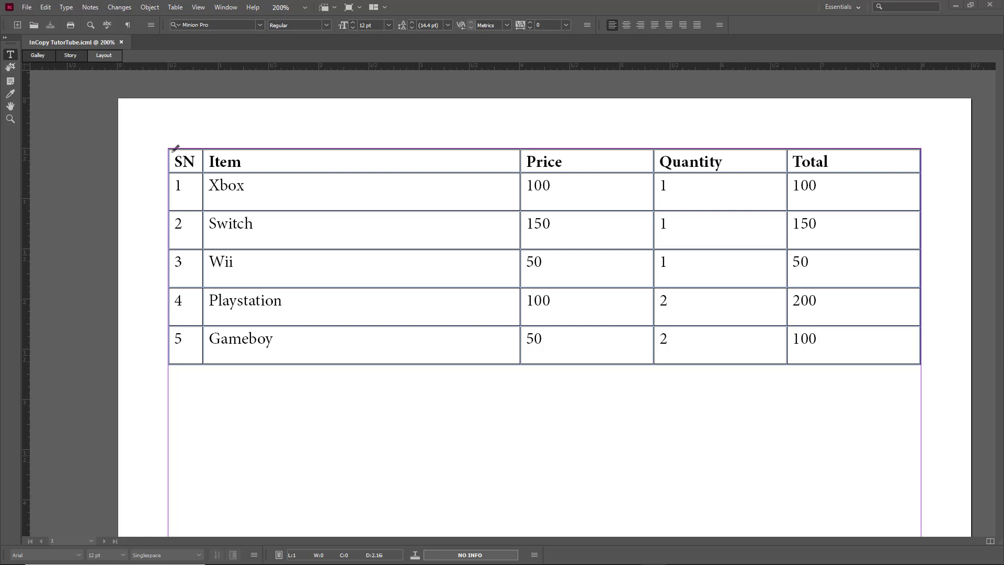
Step: Open the Rows and Columns cell options for the Xbox cell
left_click(253, 189)
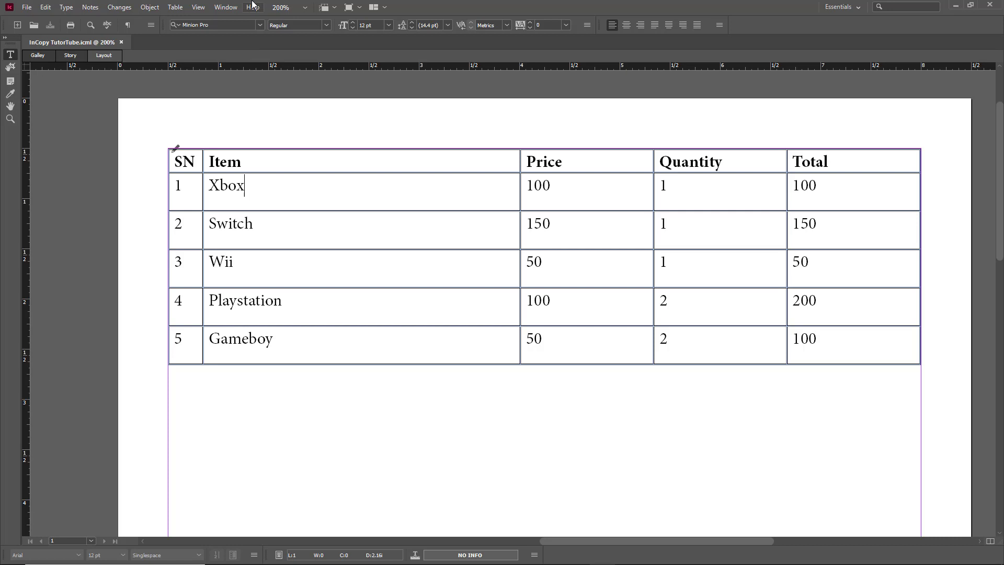
left_click(176, 8)
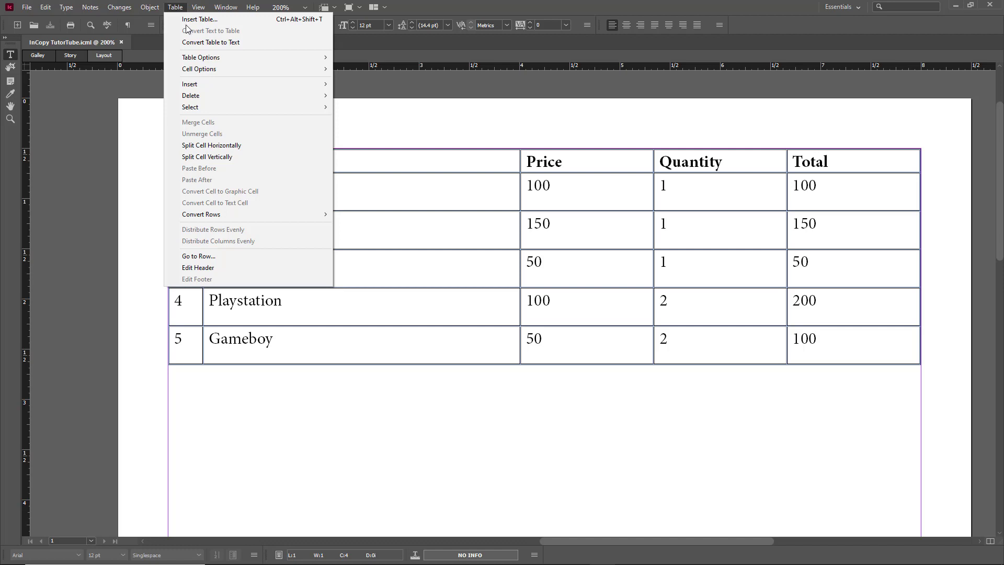
mouse_move(217, 70)
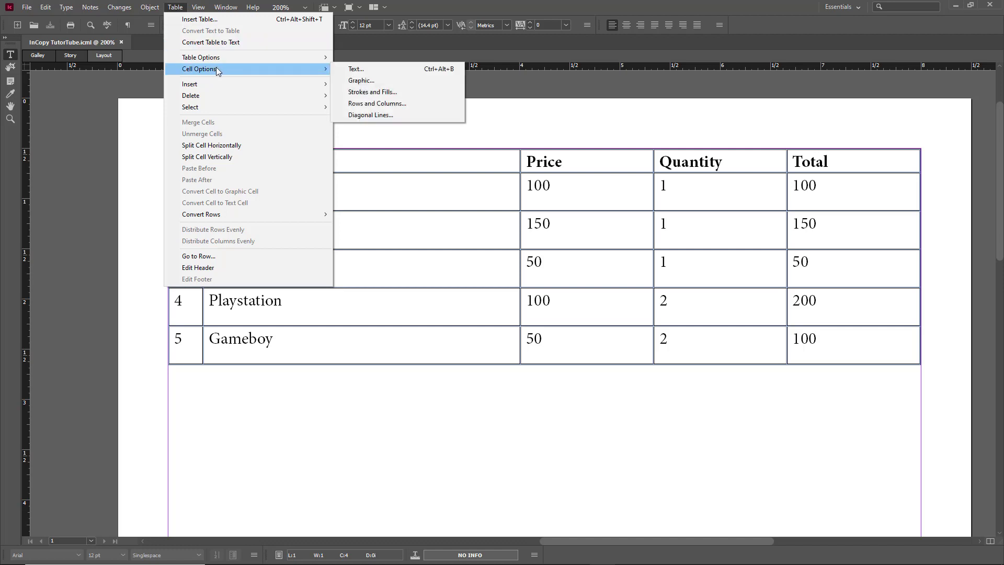
left_click(396, 105)
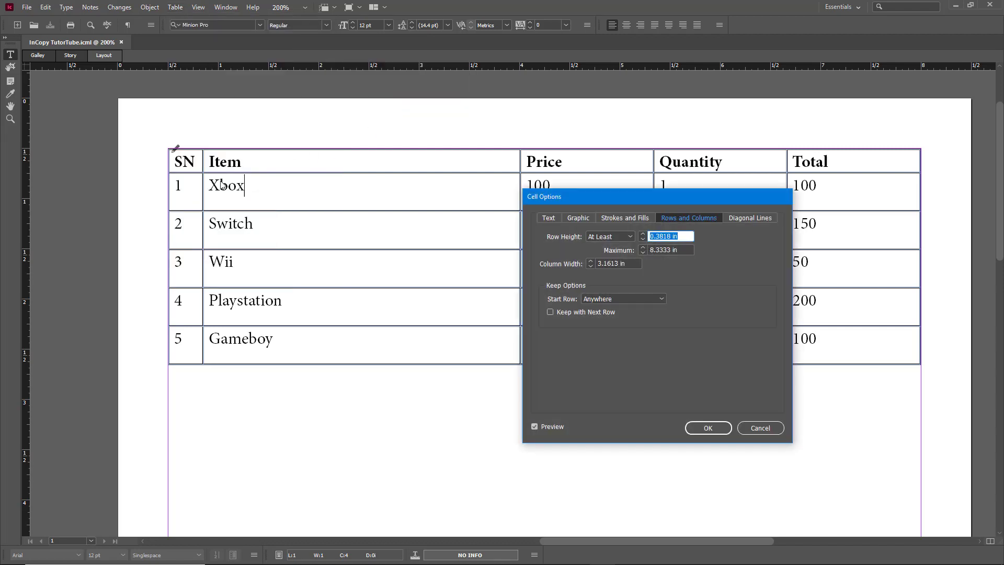
Step: Turn on Preview and set the Xbox row's maximum height to 1 in
left_click(535, 426)
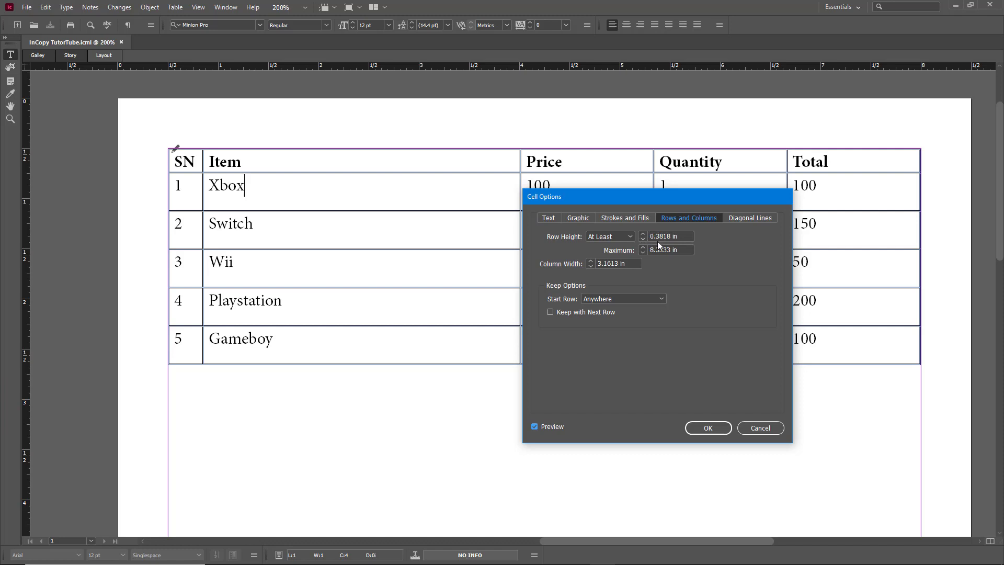
left_click_drag(644, 236, 644, 236)
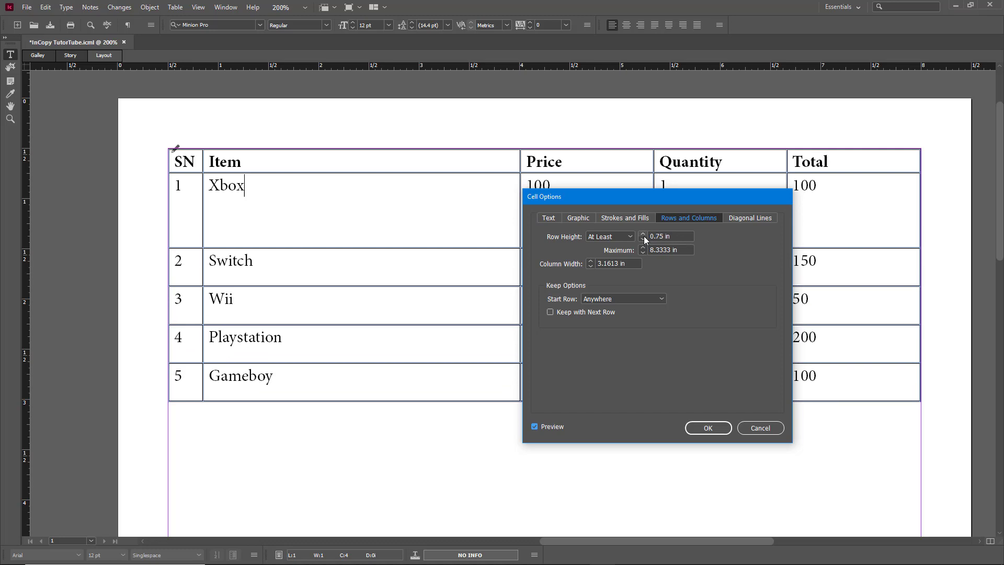
left_click_drag(677, 251, 650, 251)
type("1")
left_click(682, 235)
Step: Adjust the Xbox row height with the spinner until it reads 1 in
left_click(643, 234)
left_click(643, 234)
left_click(644, 234)
left_click(643, 234)
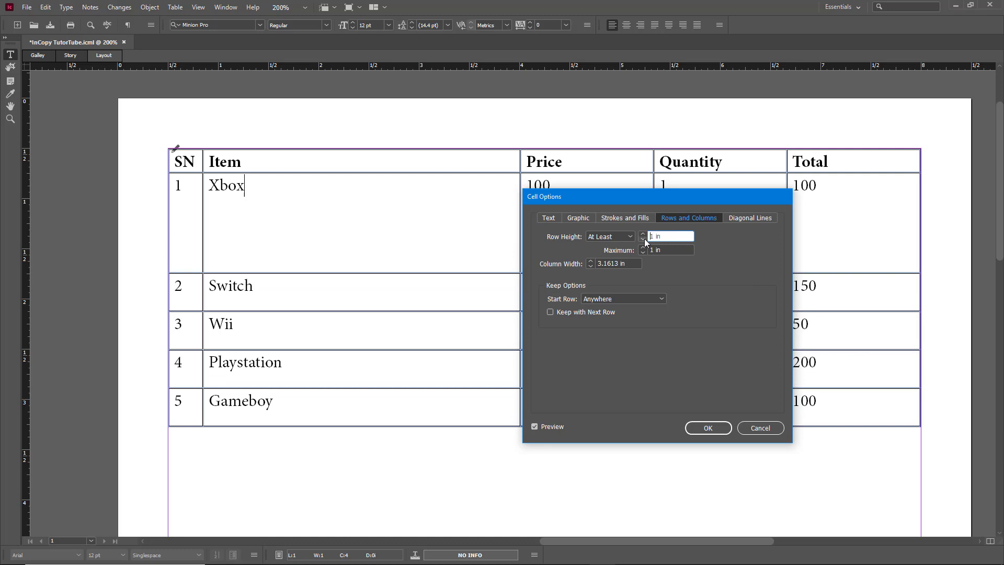
left_click(644, 239)
left_click(643, 240)
left_click(643, 239)
left_click(644, 239)
left_click(644, 240)
left_click(644, 239)
left_click(644, 239)
left_click(644, 233)
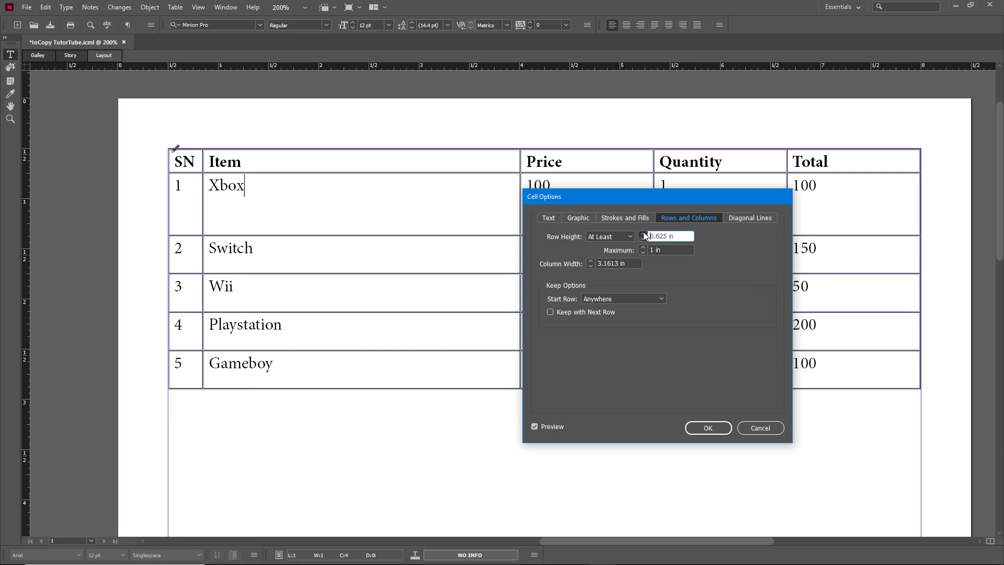
left_click(643, 233)
double_click(644, 233)
left_click(644, 234)
left_click(644, 234)
left_click(643, 234)
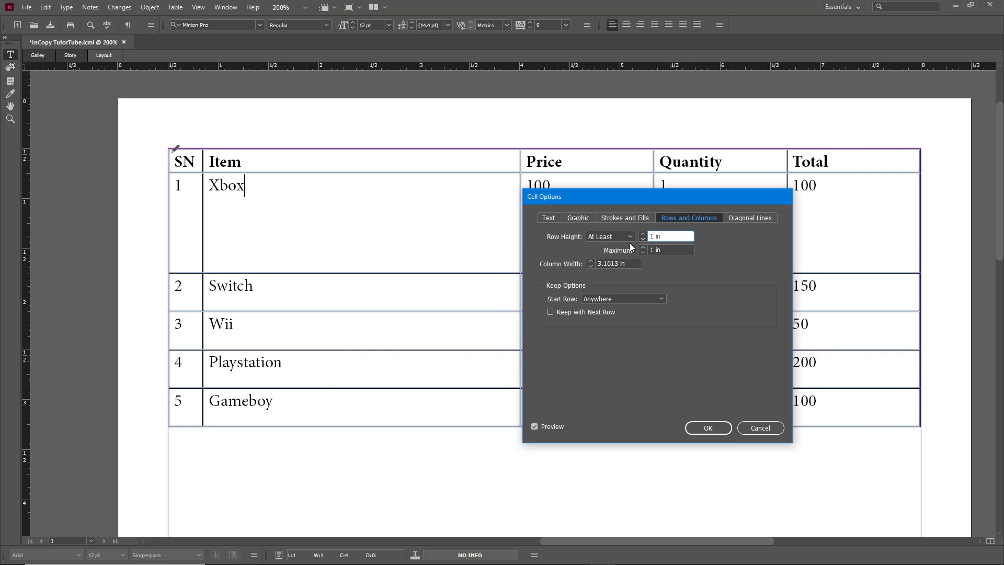
Step: Set the Item column width to 1 in and close Cell Options
left_click(591, 261)
left_click(591, 261)
left_click(591, 261)
left_click(591, 261)
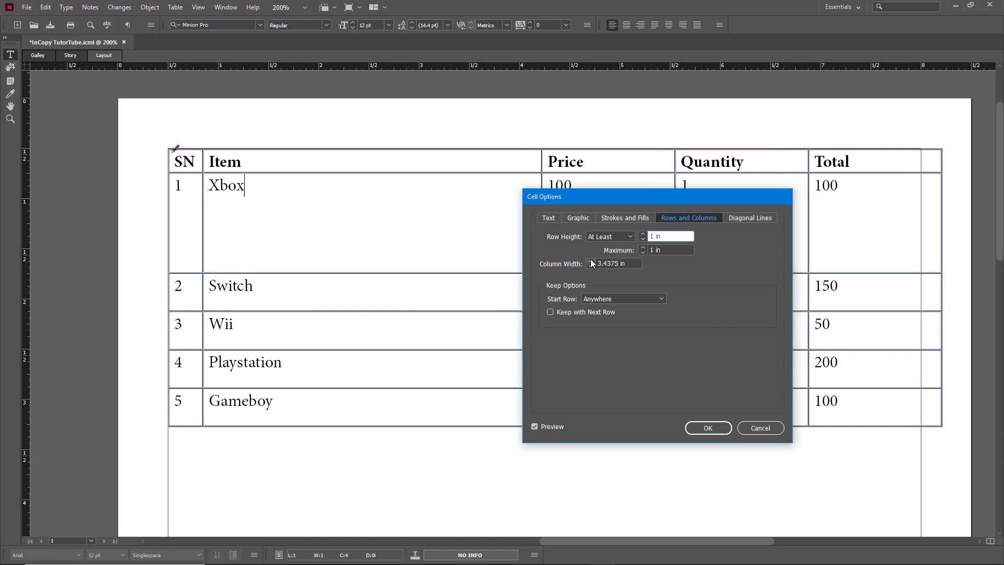
left_click(591, 261)
left_click(591, 261)
left_click_drag(618, 262, 596, 266)
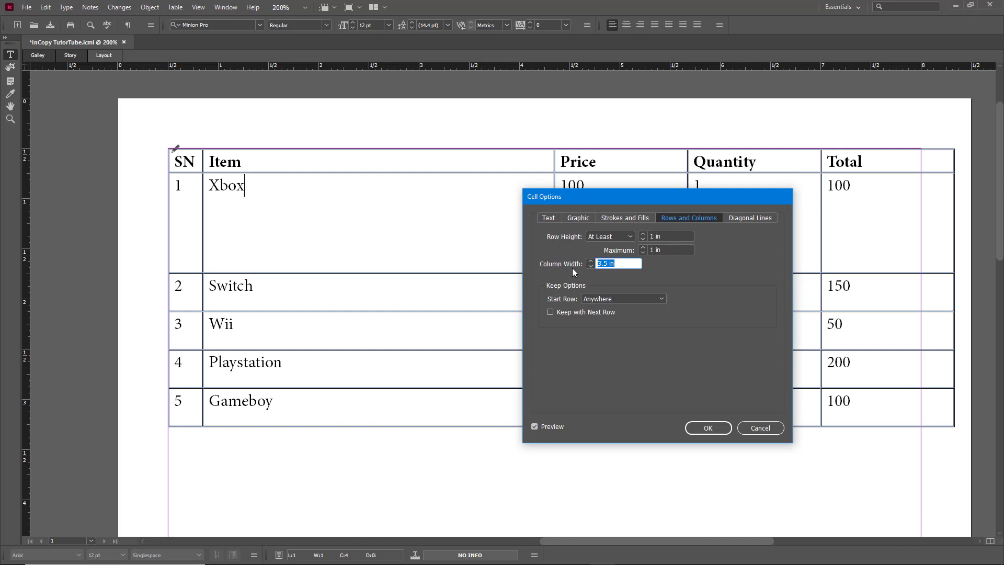
type("1")
key("Return")
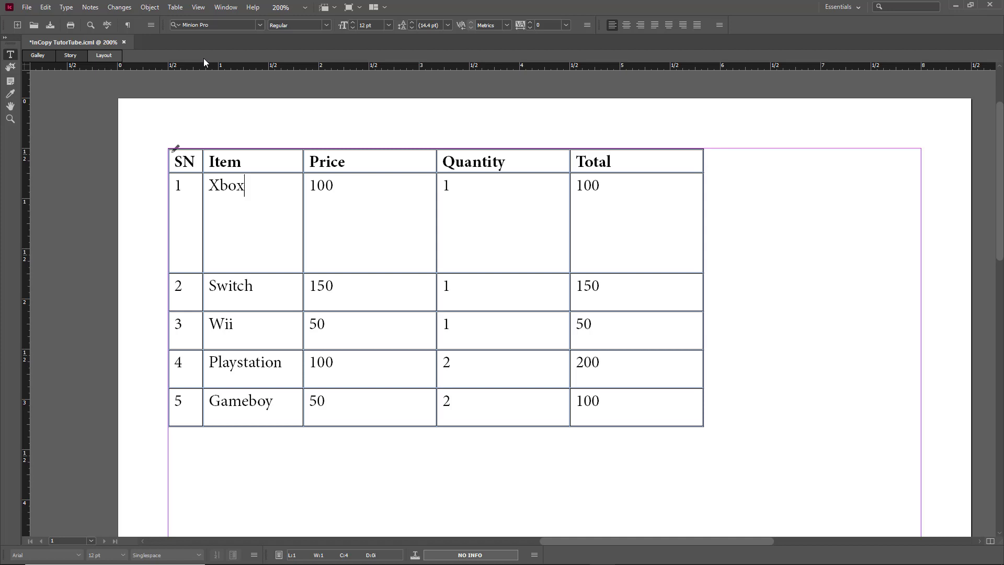
Step: Add the test lines 'erter' and 'ert' to the Xbox cell
key("Return")
type("erter")
key("Return")
key("Return")
type("ert")
Step: Reopen Rows and Columns options for the Xbox cell and raise its maximum height to 8 in
left_click(238, 286)
left_click(175, 7)
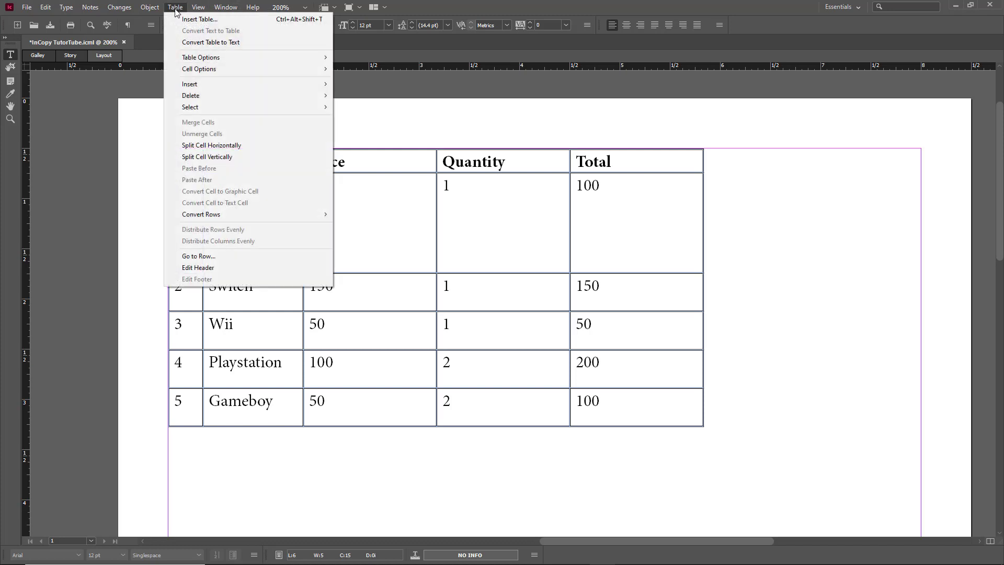
mouse_move(206, 58)
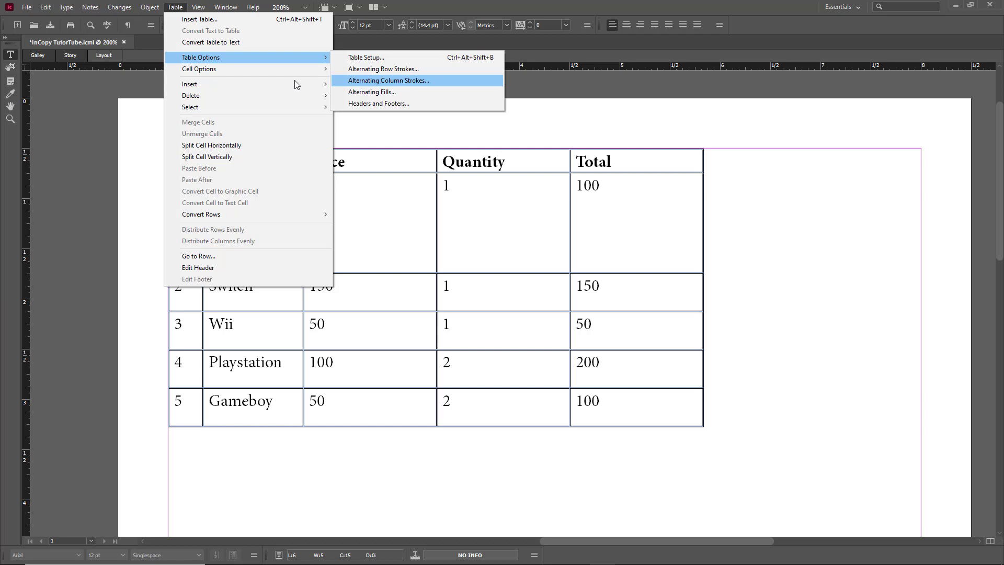
mouse_move(277, 72)
left_click(390, 103)
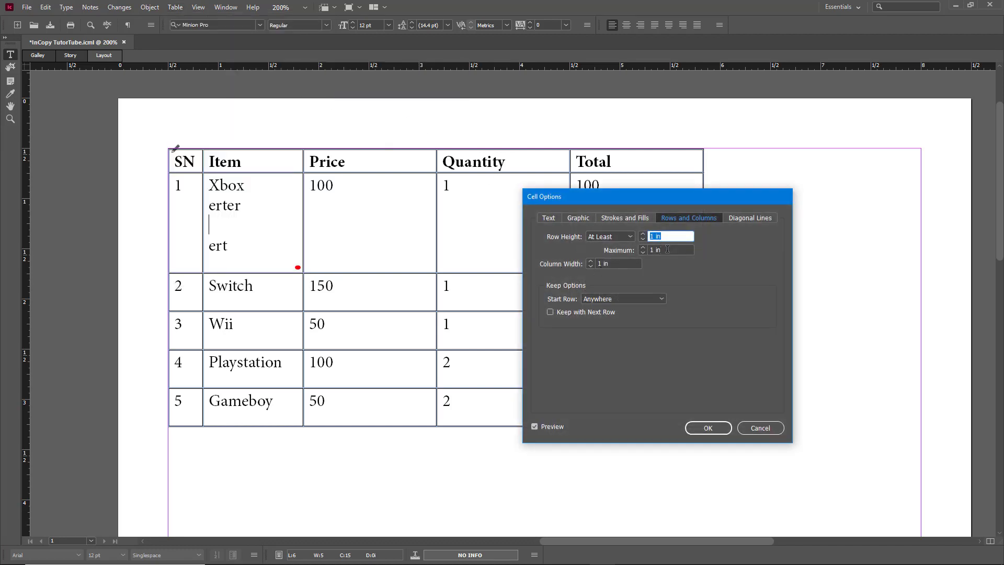
left_click(667, 250)
type("8")
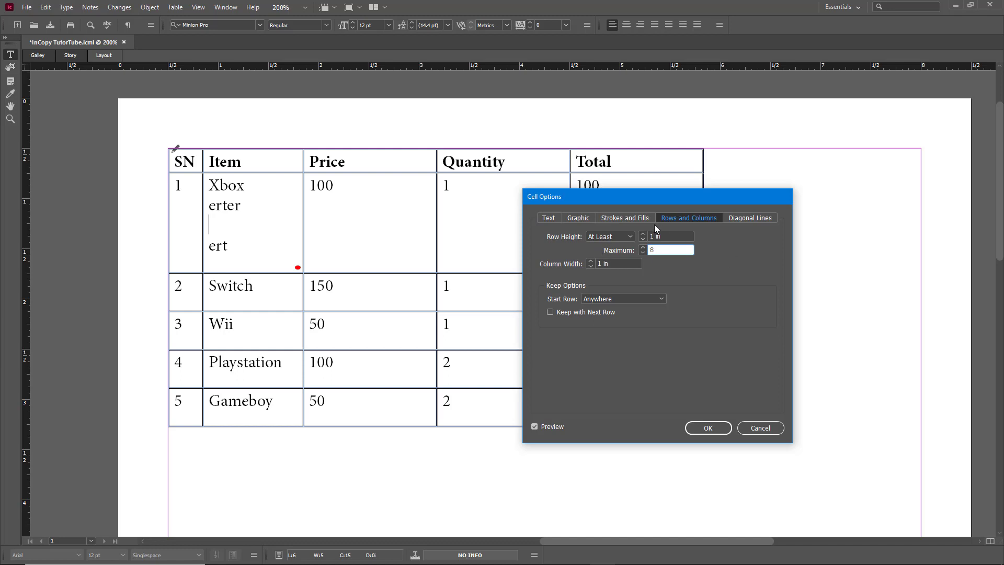
left_click(681, 236)
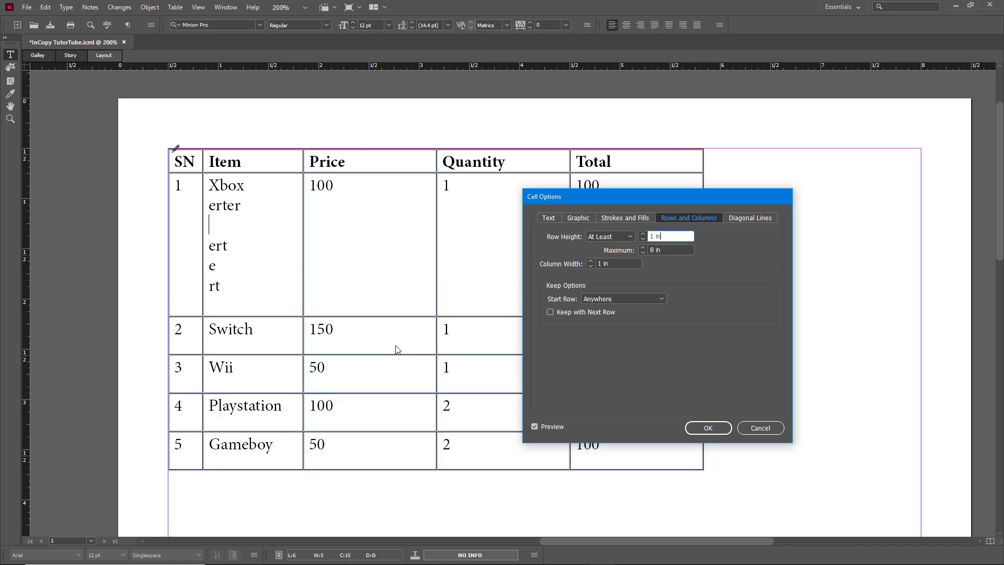
Step: Add crossing diagonal lines to the Item cell at 4 pt weight
left_click(749, 218)
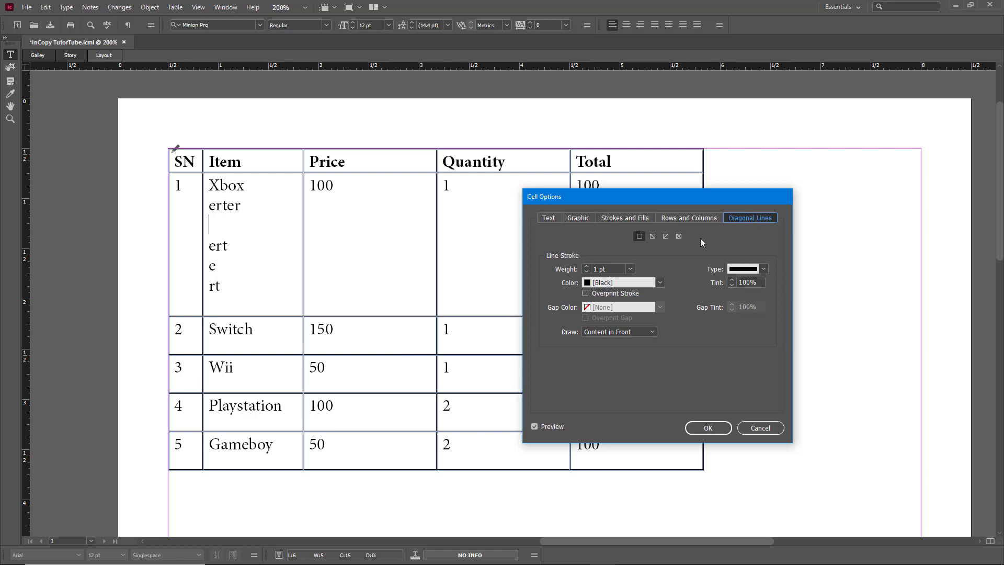
left_click(653, 236)
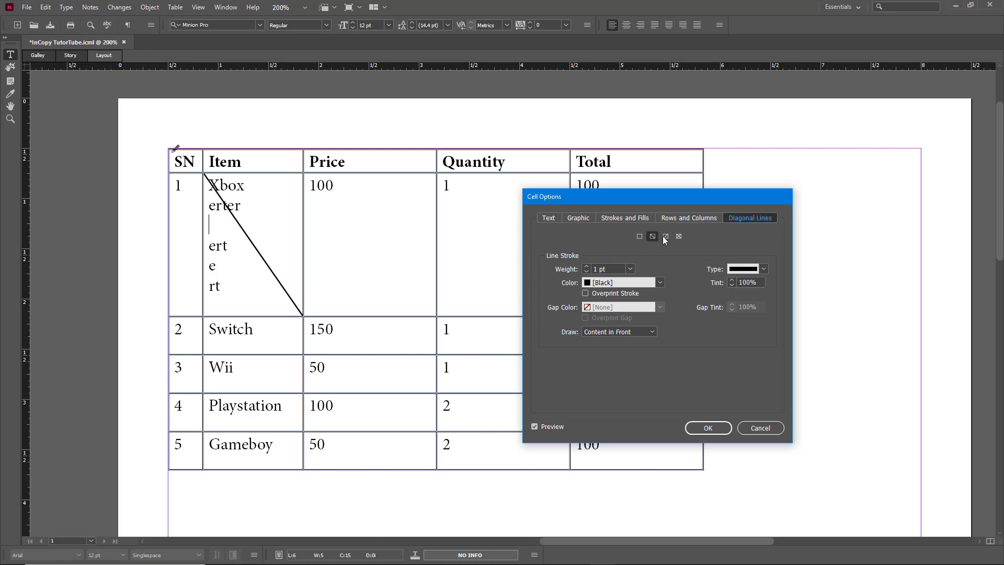
left_click(666, 237)
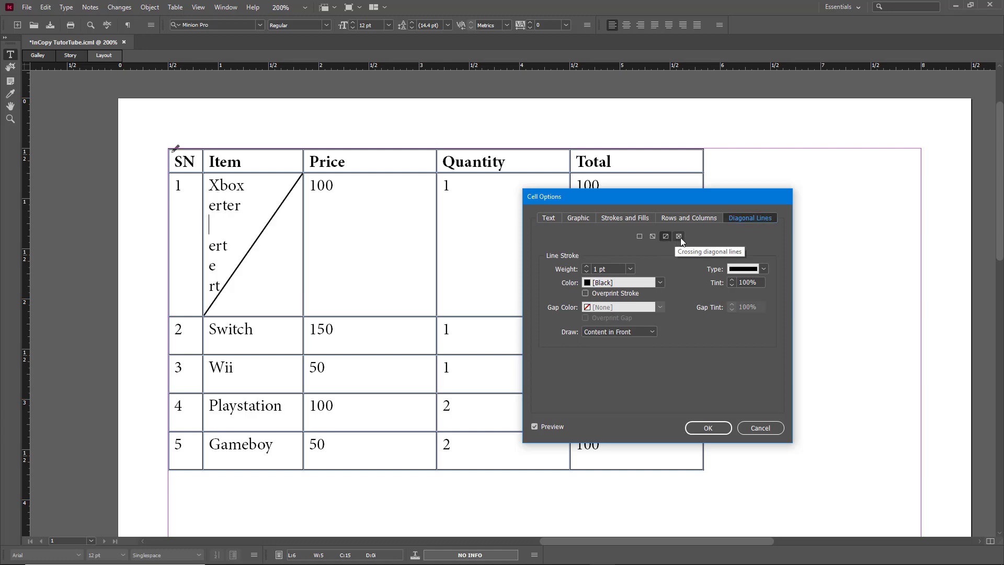
left_click(679, 237)
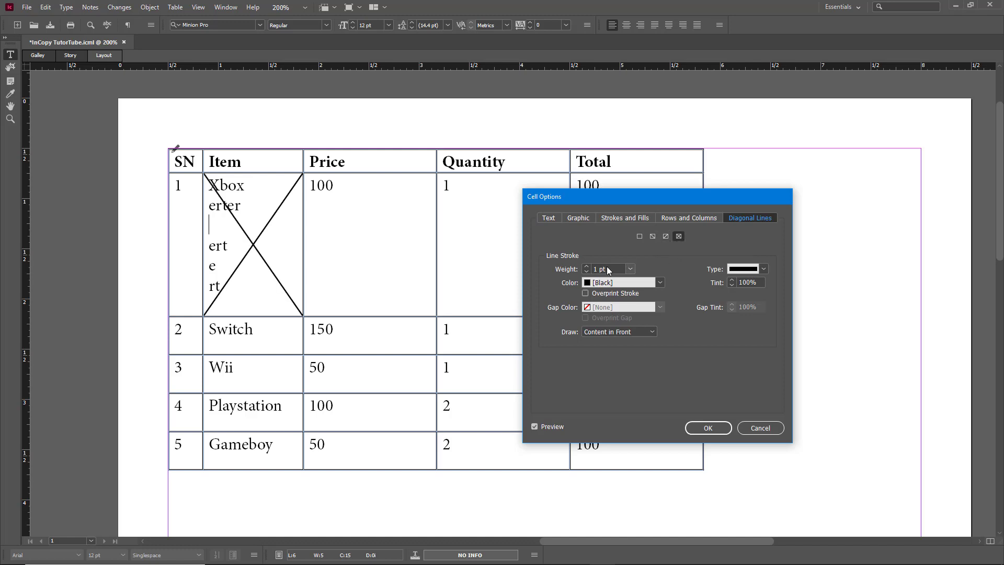
left_click(587, 266)
left_click(587, 266)
left_click(586, 267)
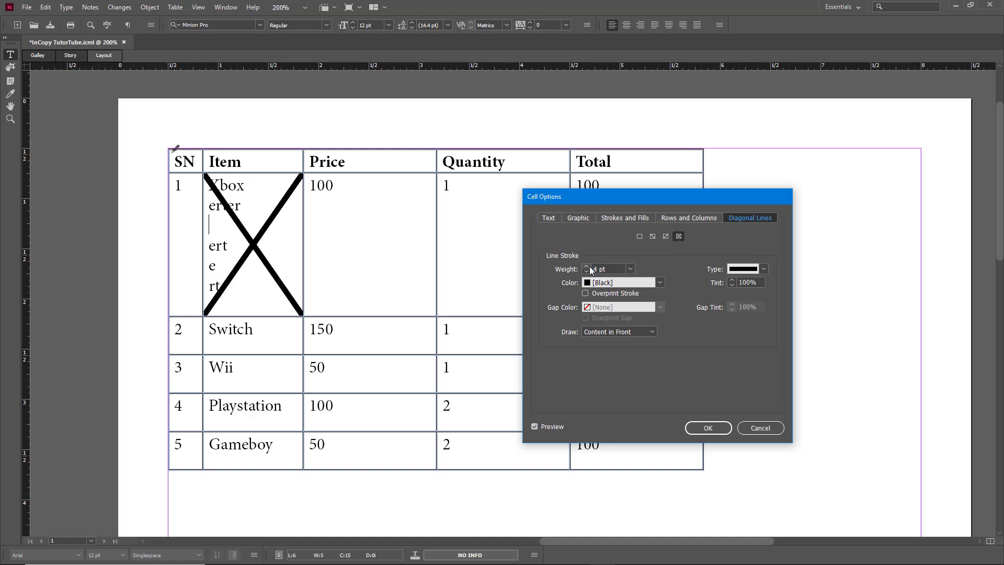
Step: Set the diagonal line type to Dashed (3 and 2)
left_click(766, 268)
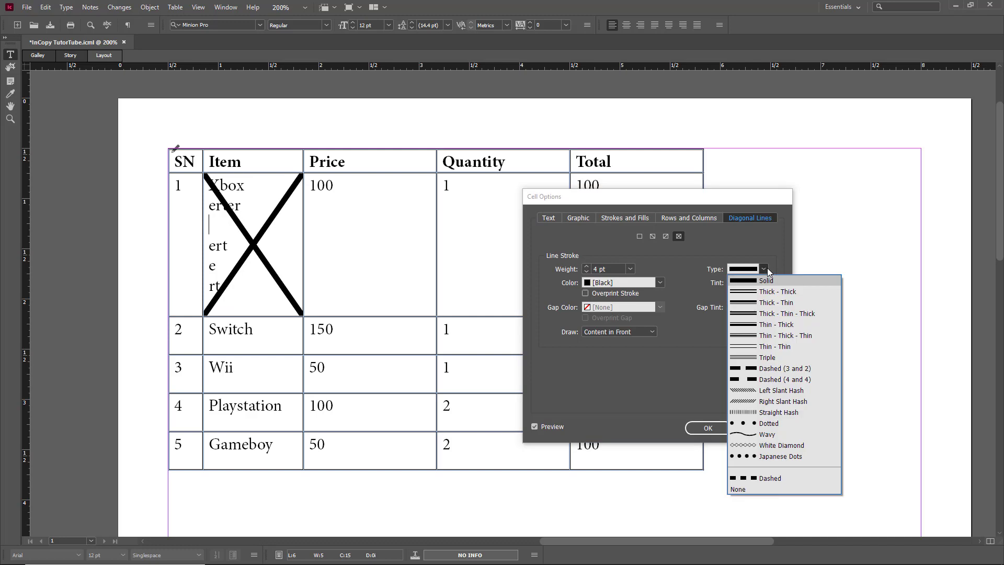
left_click(777, 446)
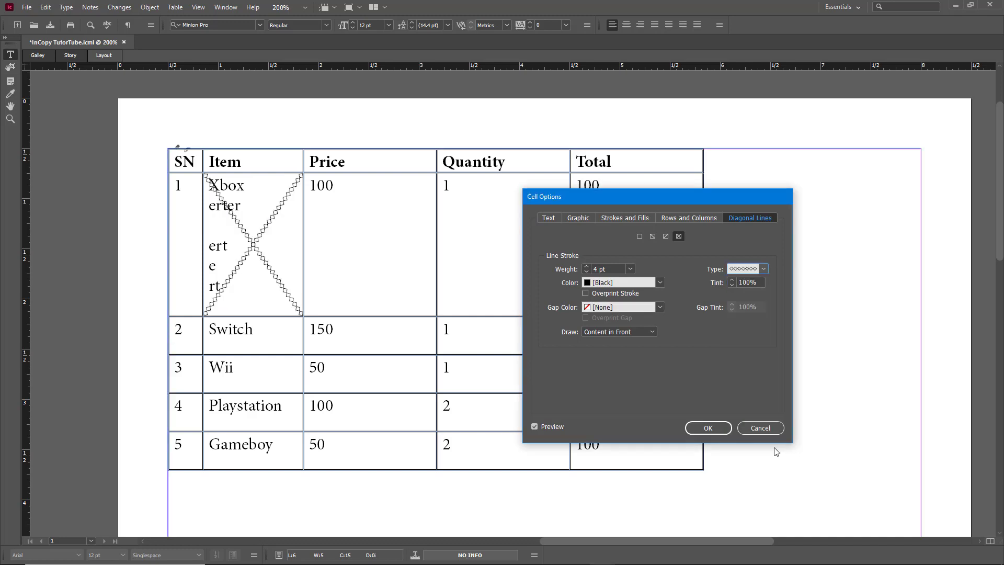
left_click(765, 271)
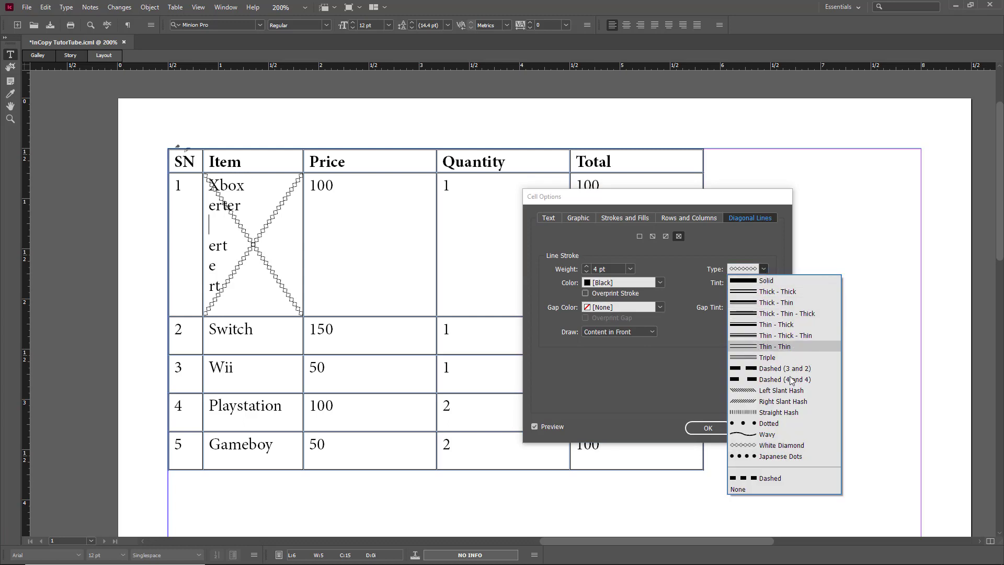
left_click(773, 369)
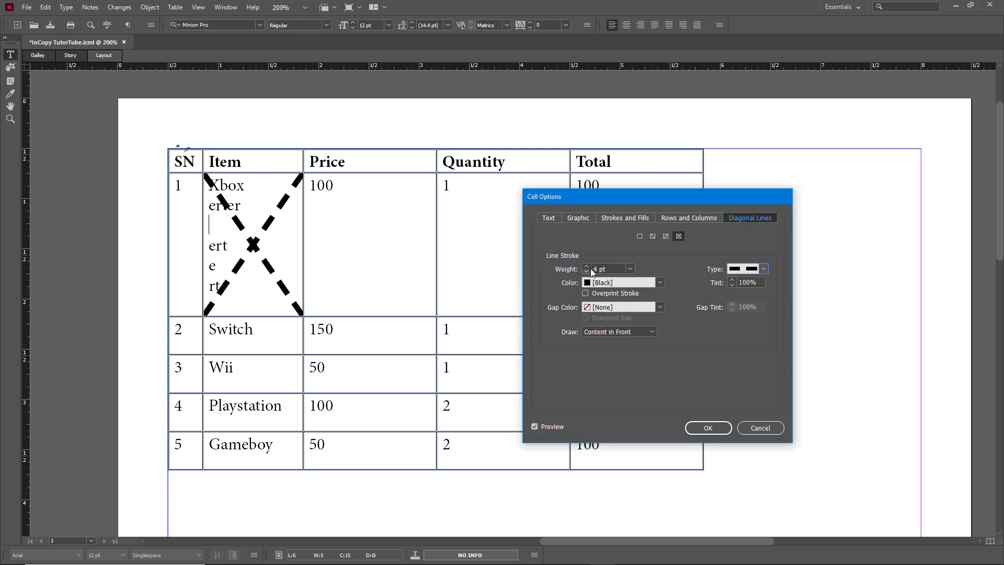
Step: Colour the diagonal lines C=100 M=0 Y=0 K=0 cyan at 23% tint
left_click(656, 286)
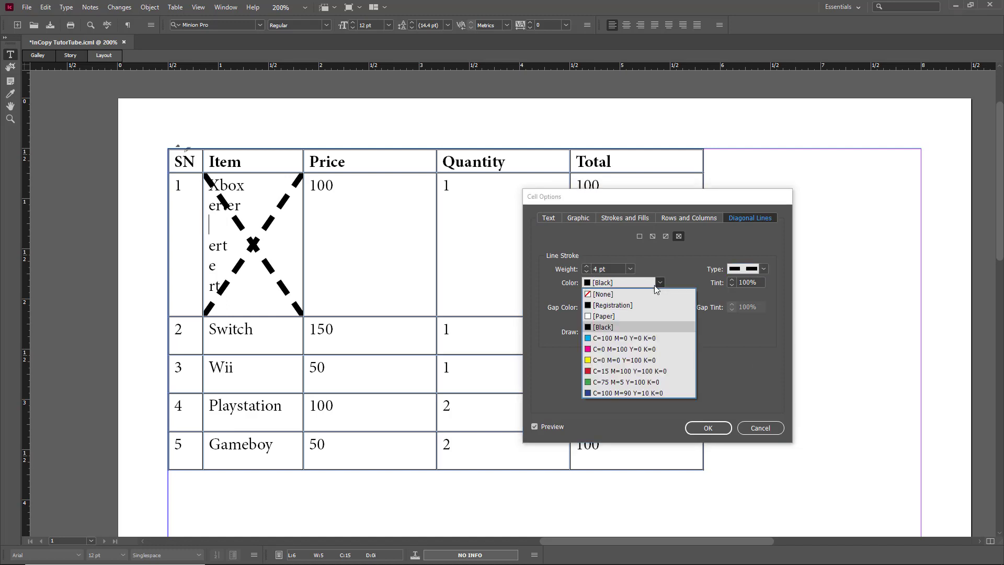
left_click(628, 338)
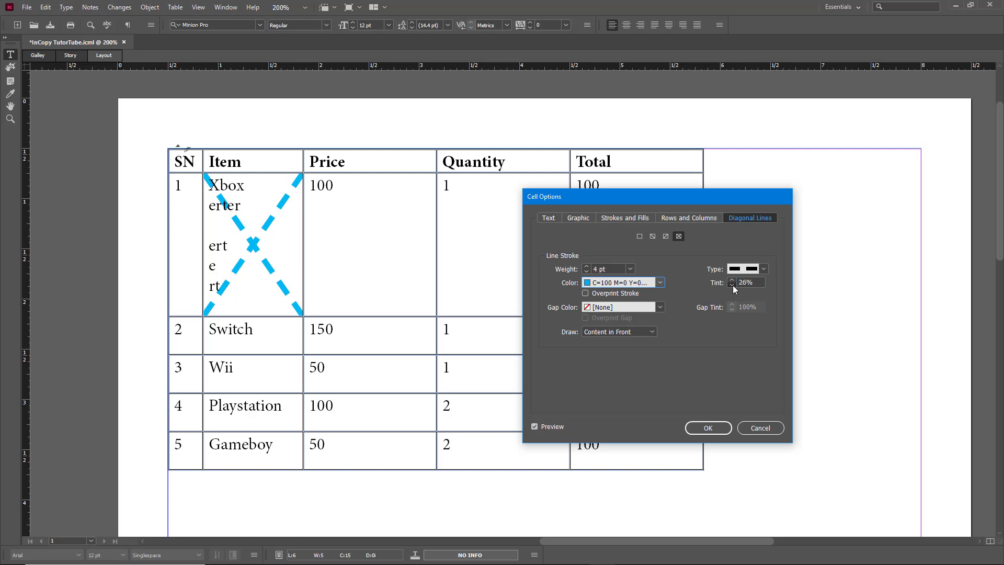
left_click(732, 285)
left_click(732, 285)
left_click(732, 285)
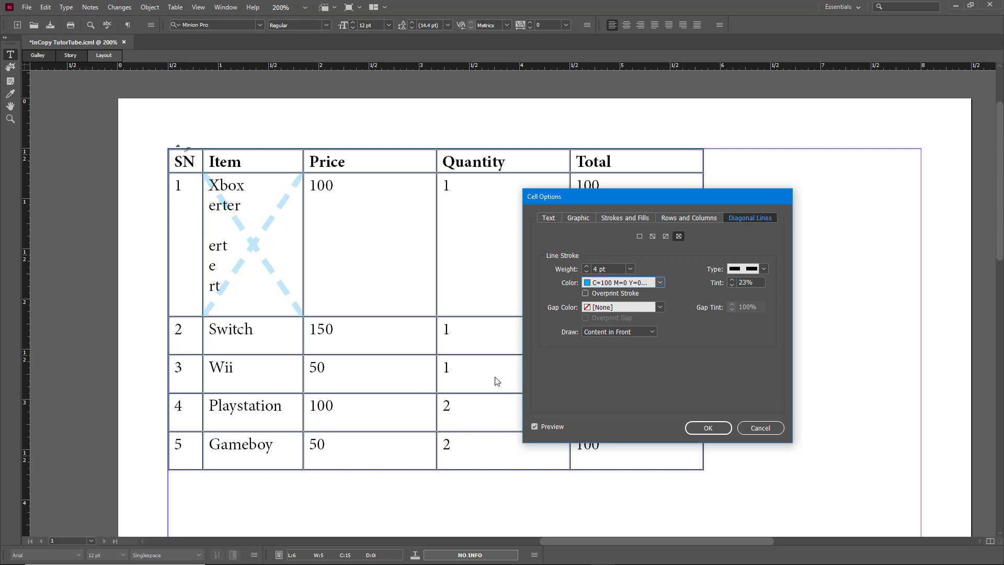
Step: Set the gap colour to C=0 M=100 Y=0 K=0 magenta at 83% gap tint
left_click(652, 308)
left_click(611, 375)
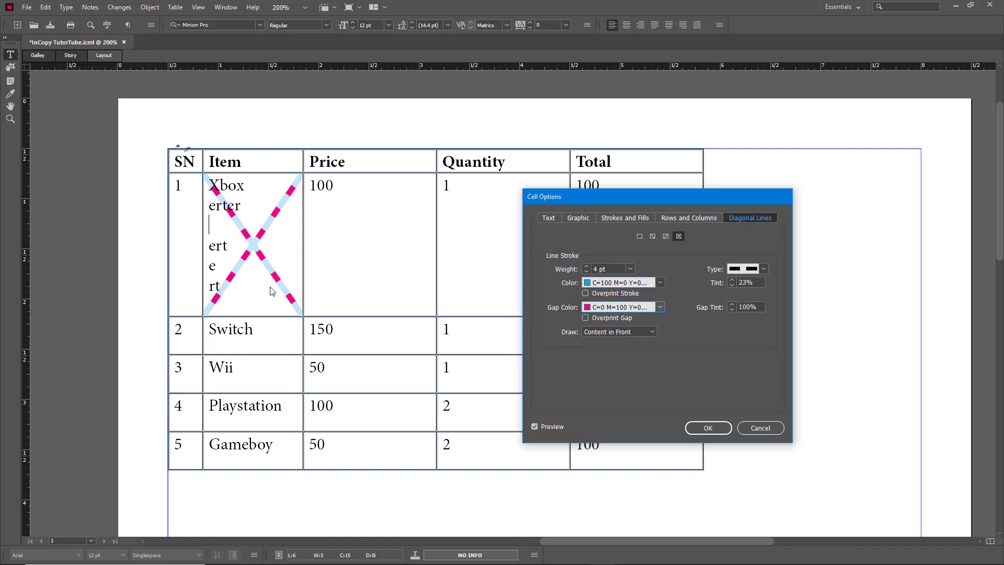
left_click(733, 310)
left_click(732, 310)
left_click(732, 310)
left_click(732, 310)
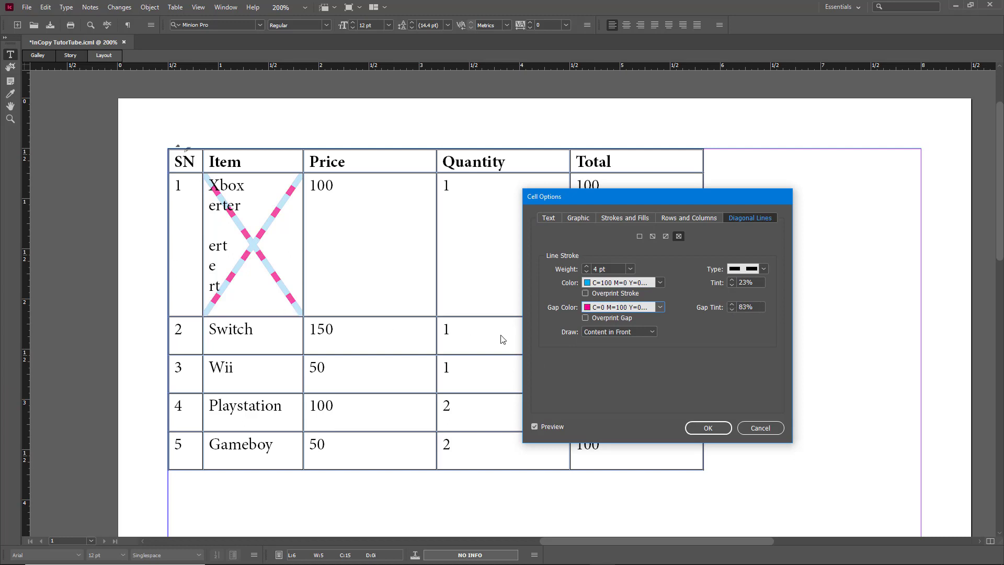
left_click(613, 332)
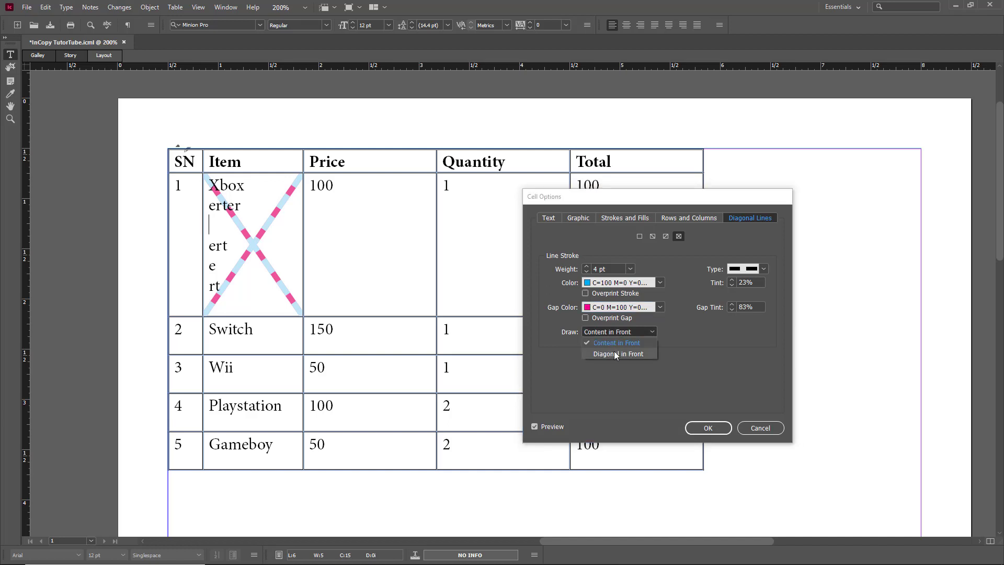
left_click(617, 354)
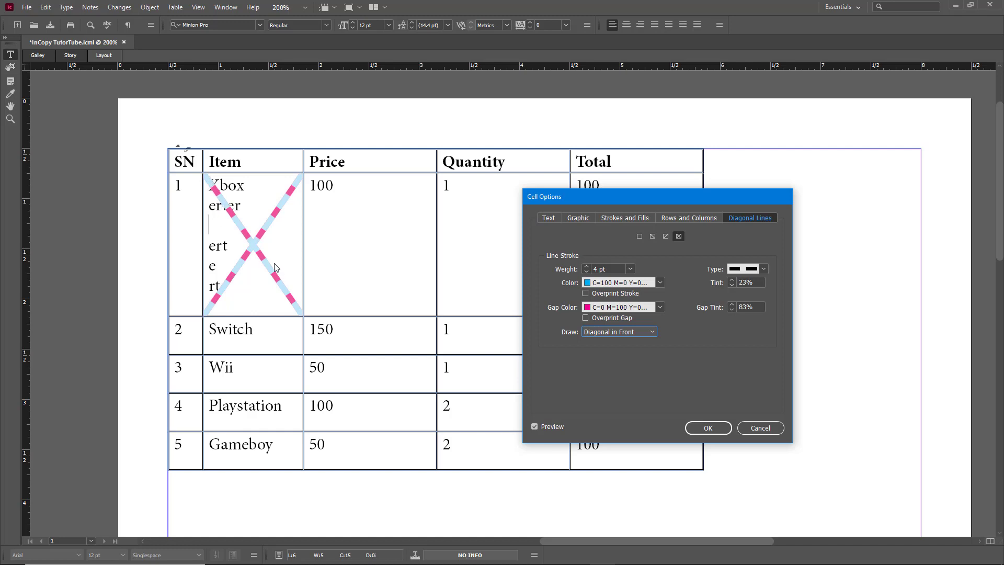
left_click(612, 331)
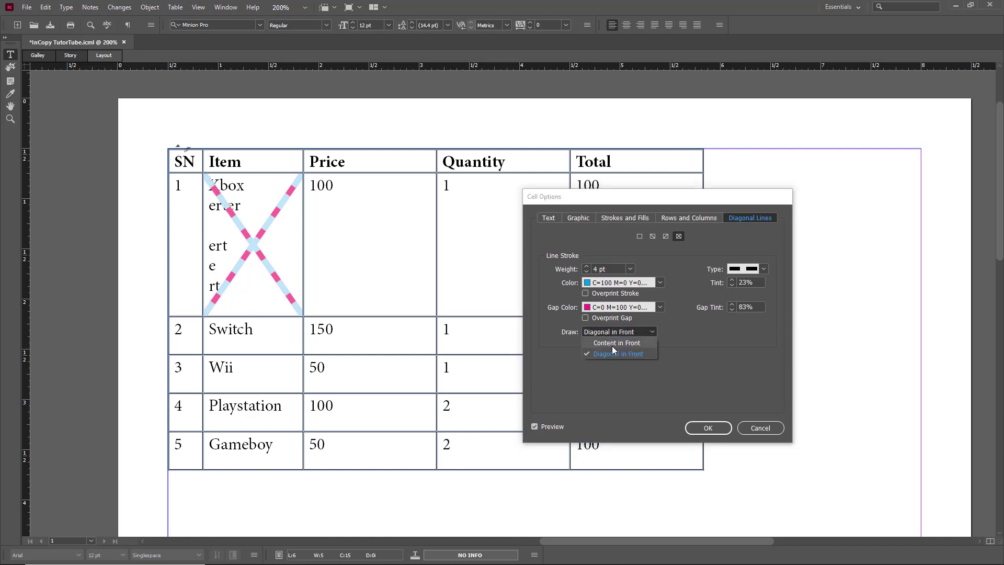
left_click(609, 343)
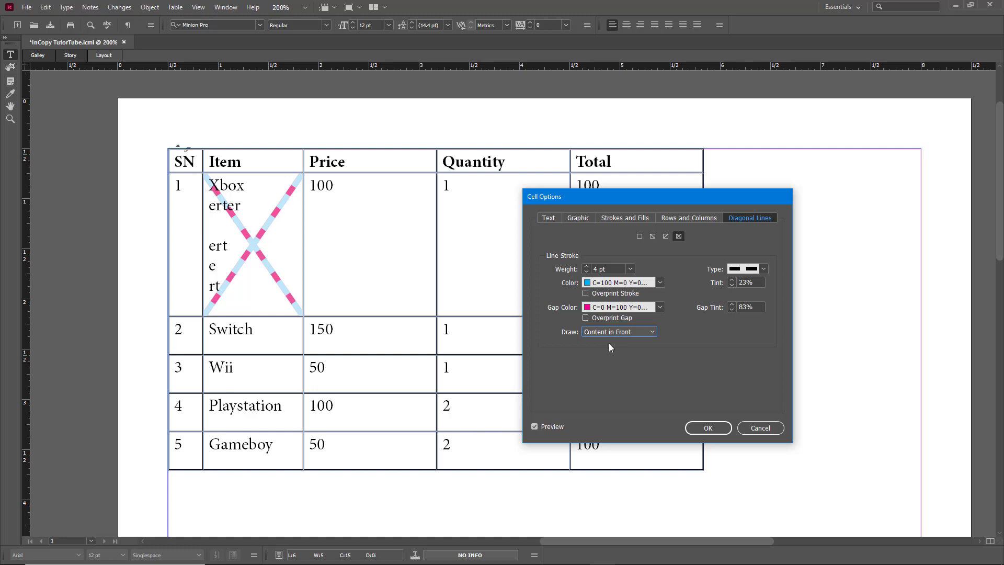